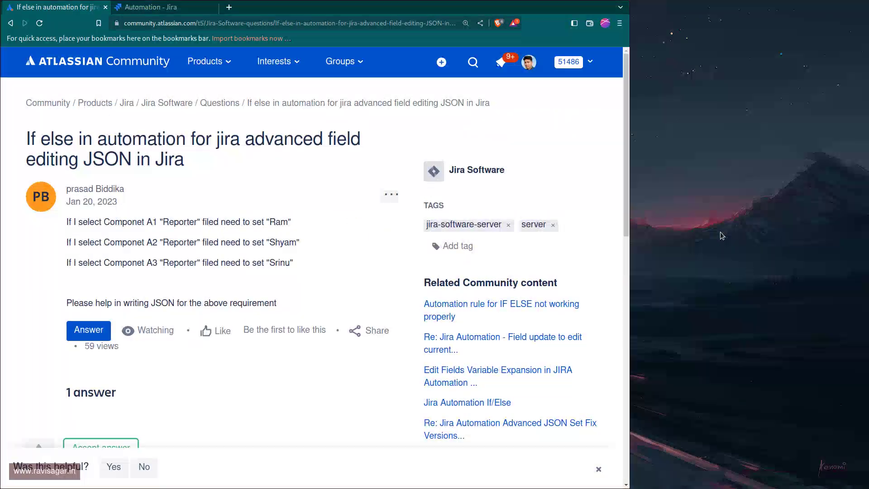
Read the Community question on JSON field editing, highlight 'JSON' in its title, and switch to the Automation tab.
left_click_drag(854, 401, 833, 287)
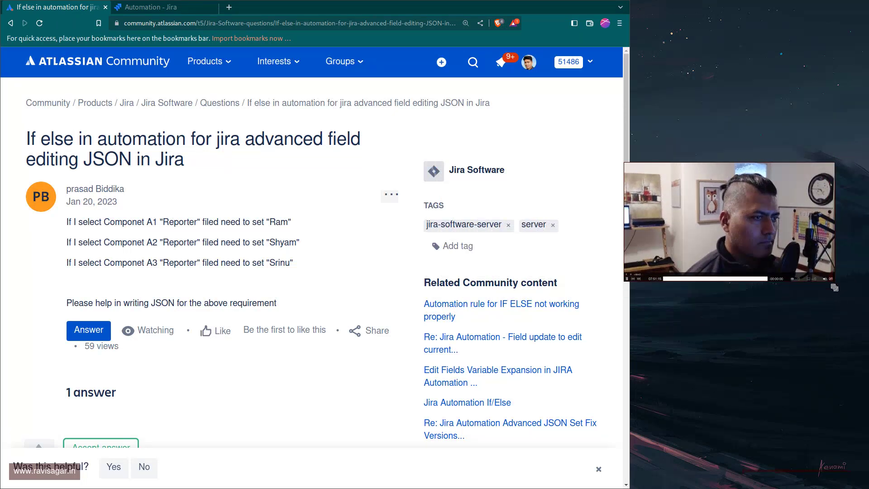
left_click_drag(773, 219, 787, 234)
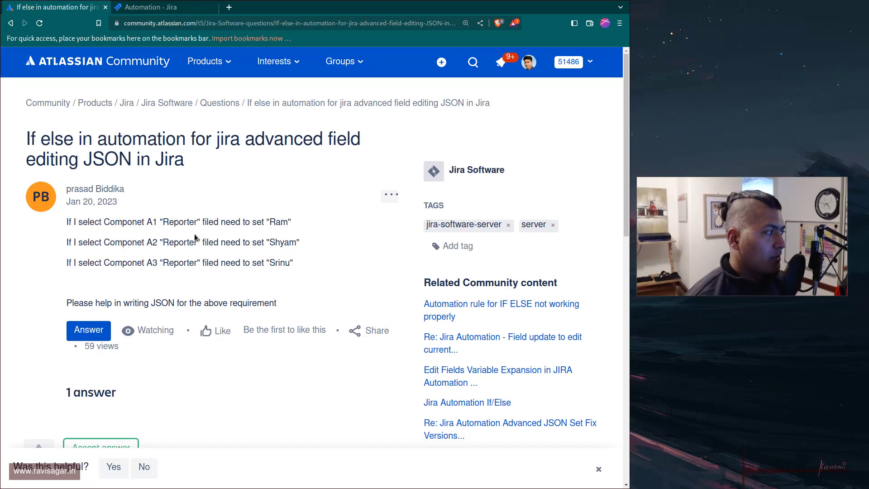
double_click(112, 156)
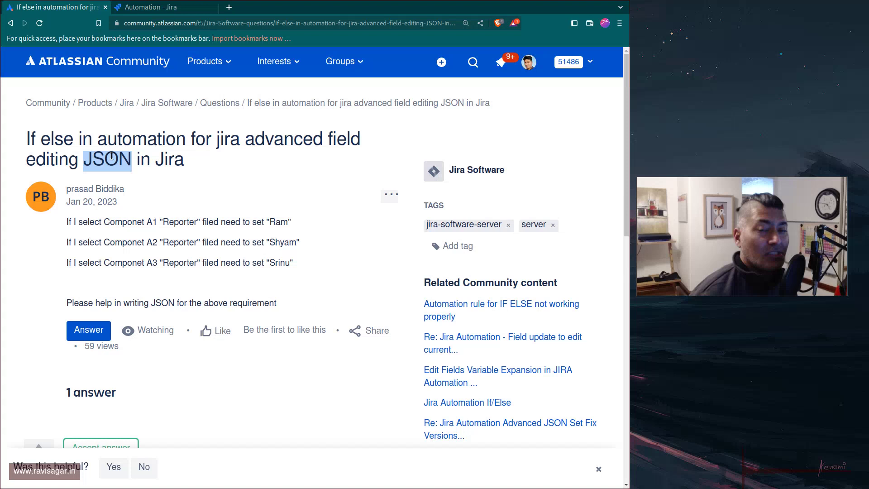
key("ctrl+Tab")
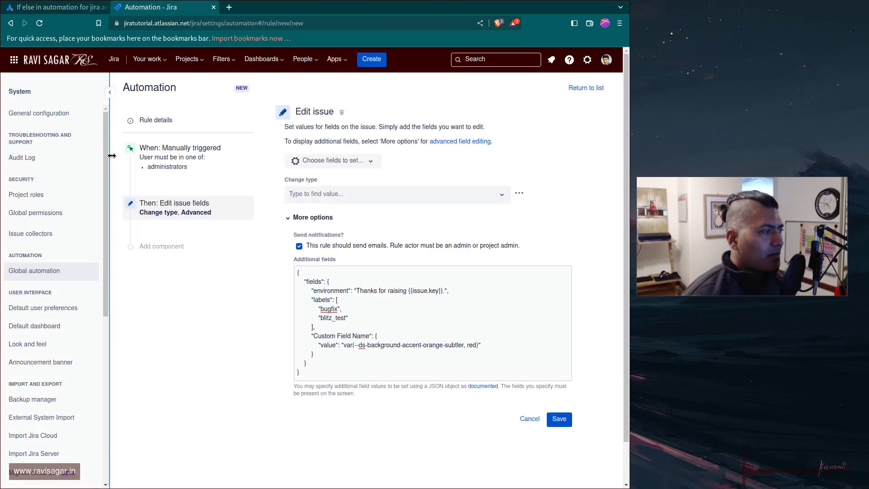
Discard the drafted Edit issue step and add a new Edit issue action after the manual trigger.
left_click(528, 417)
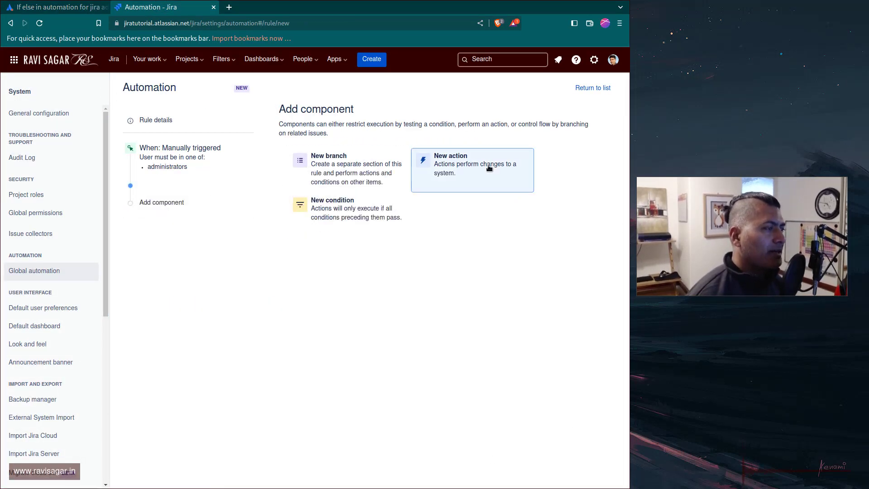
left_click(174, 168)
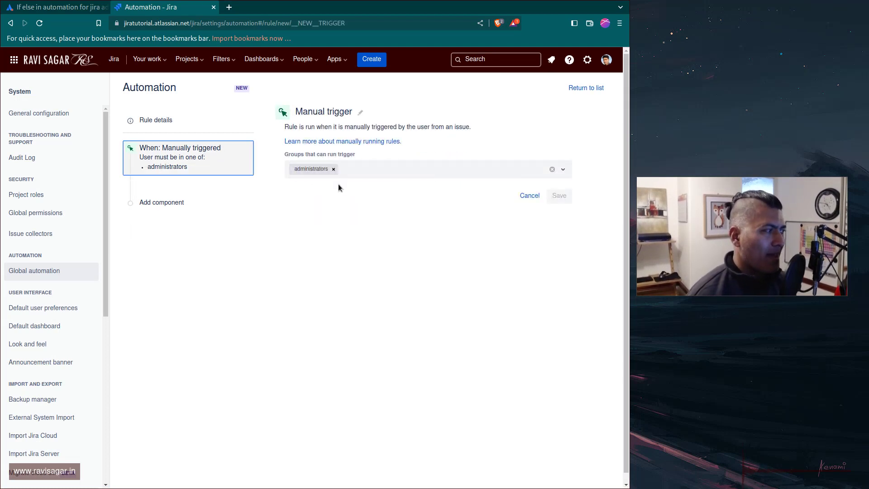
left_click(180, 202)
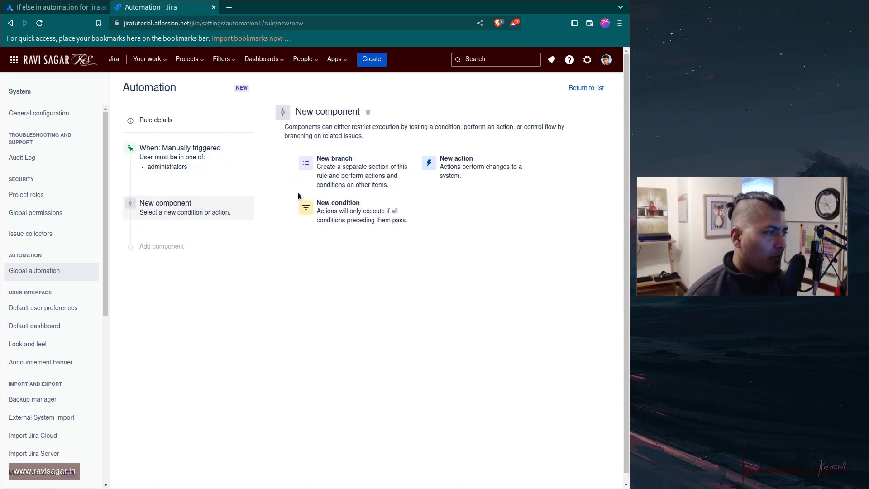
left_click(487, 166)
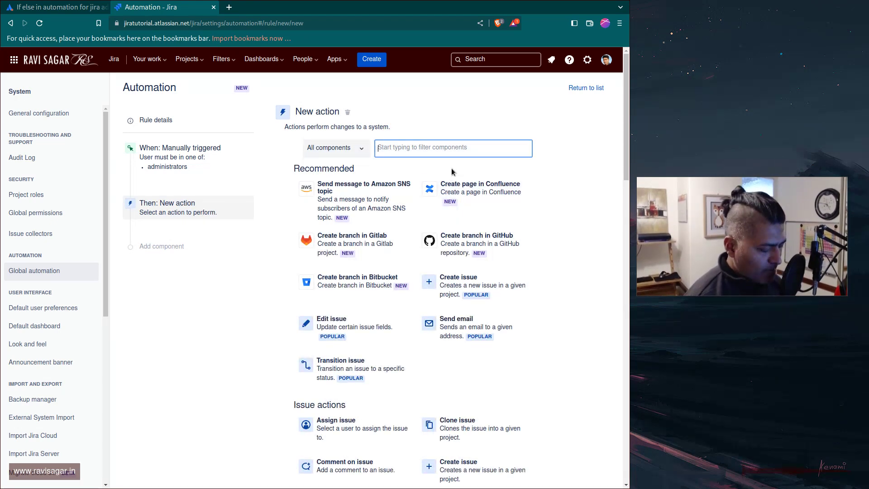
type("edit")
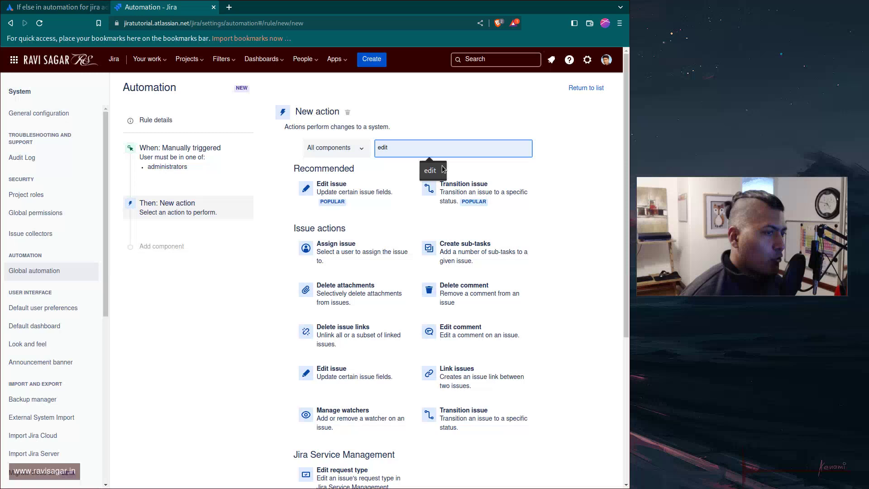
left_click(336, 202)
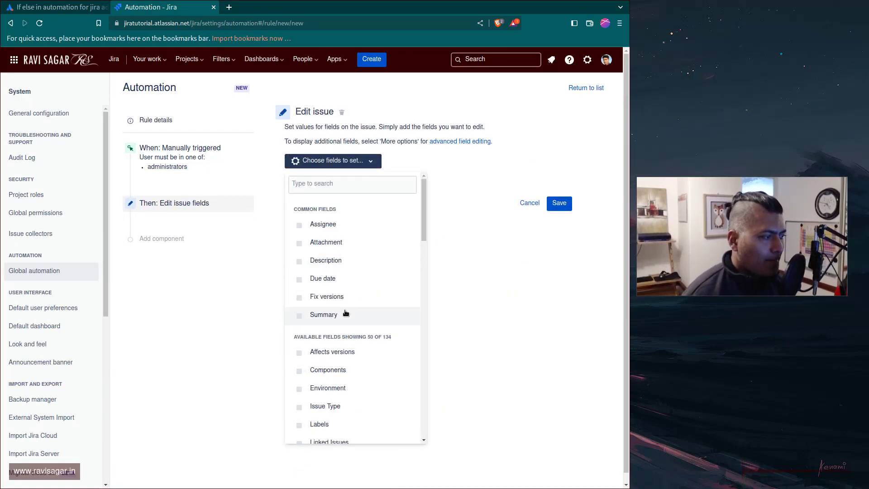
Choose Budget as the field to set in the Edit issue action.
scroll(322, 317, "down", 3)
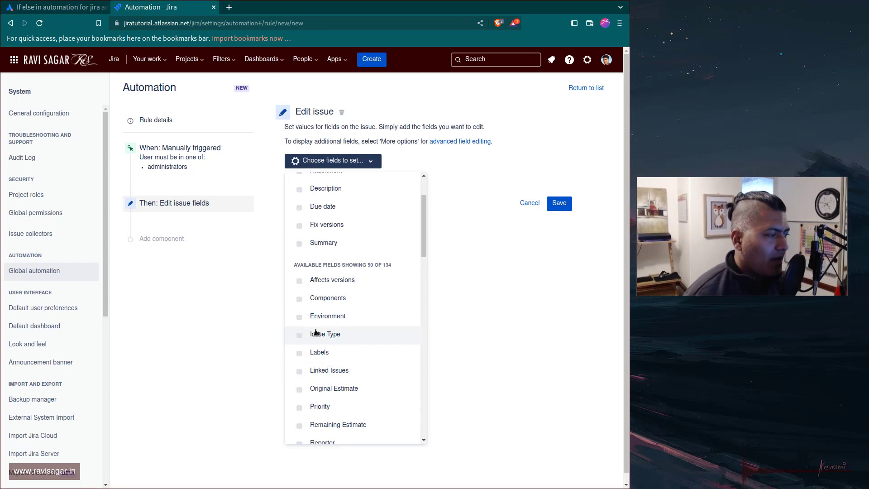
scroll(374, 248, "down", 10)
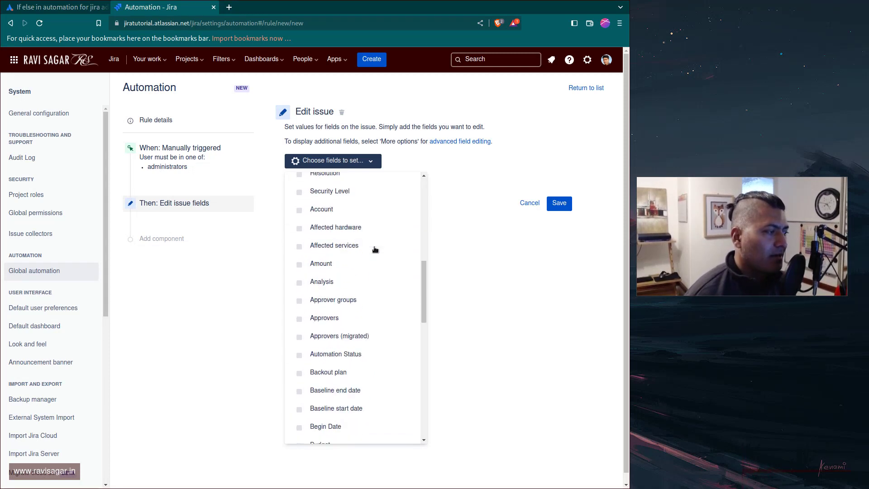
scroll(375, 248, "down", 3)
scroll(349, 254, "up", 14)
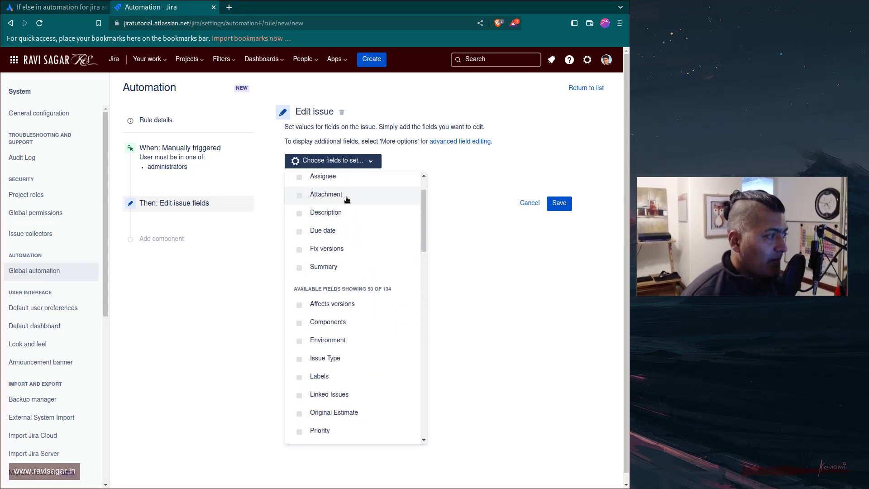
scroll(347, 199, "up", 3)
left_click(336, 188)
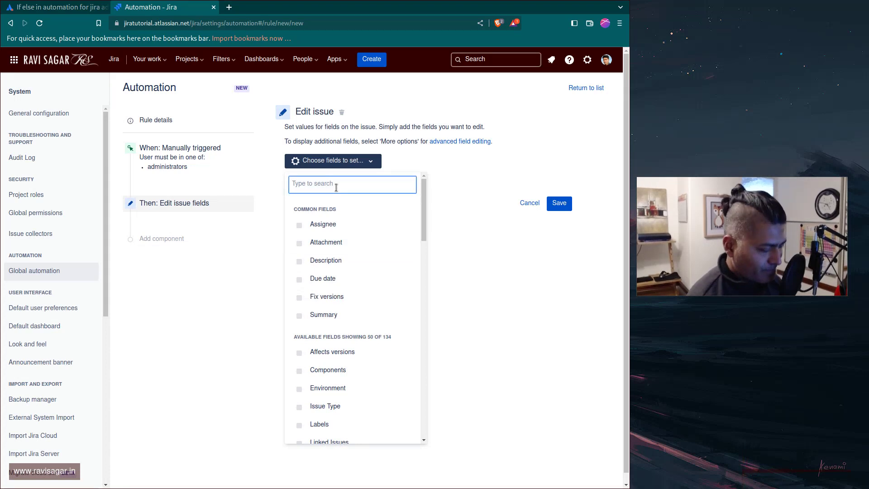
type("re")
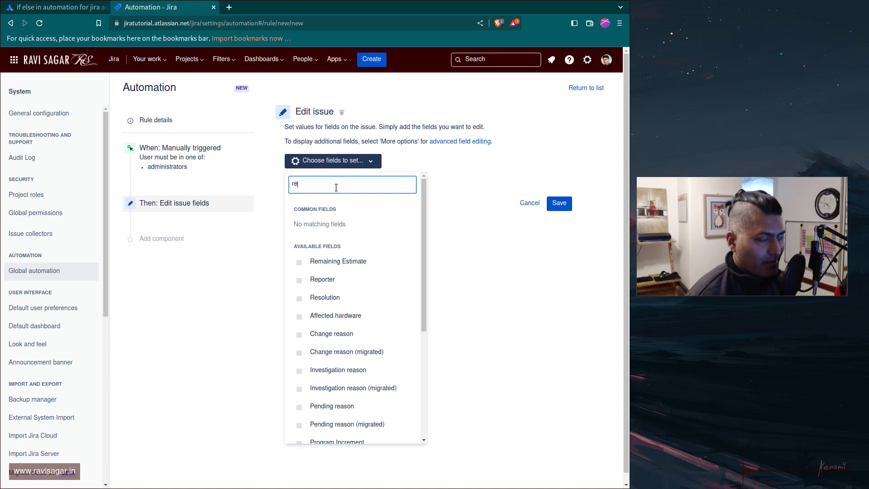
key("BackSpace")
key("BackSpace")
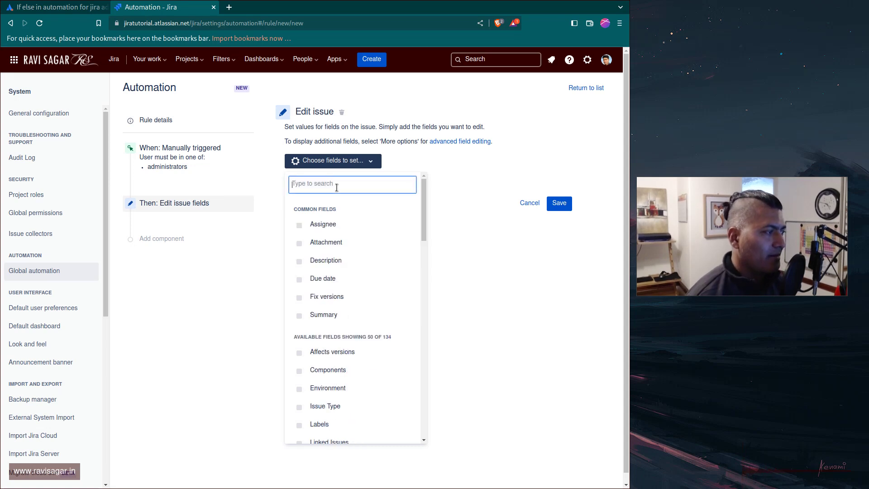
scroll(343, 289, "down", 3)
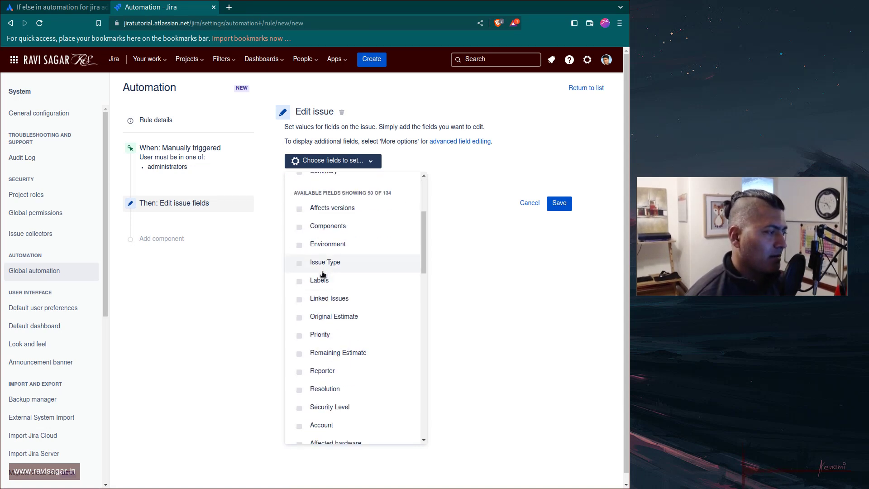
scroll(340, 303, "down", 8)
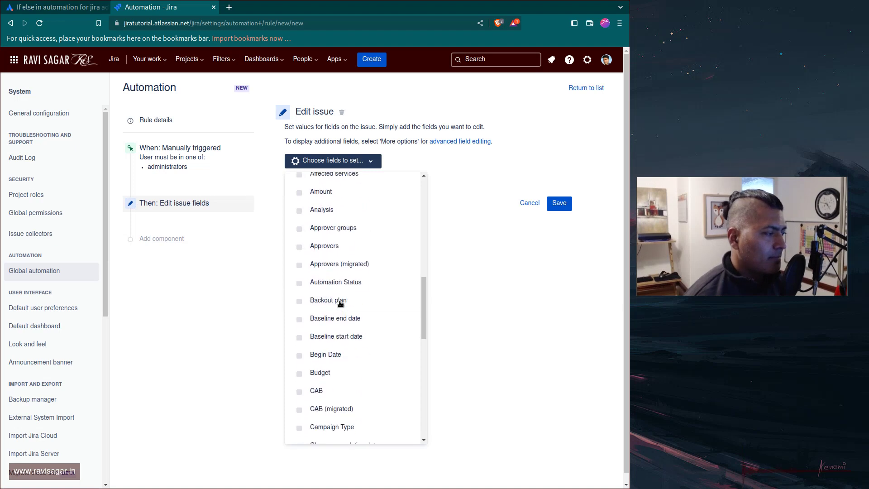
left_click(331, 326)
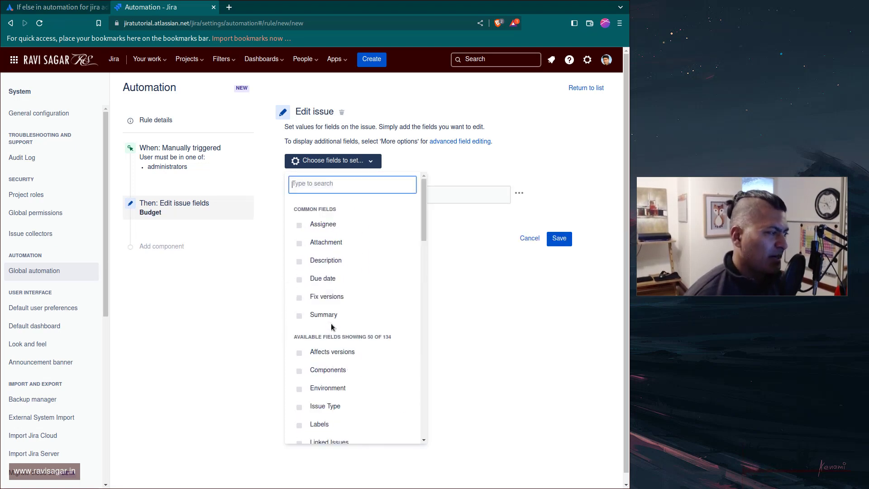
left_click(526, 265)
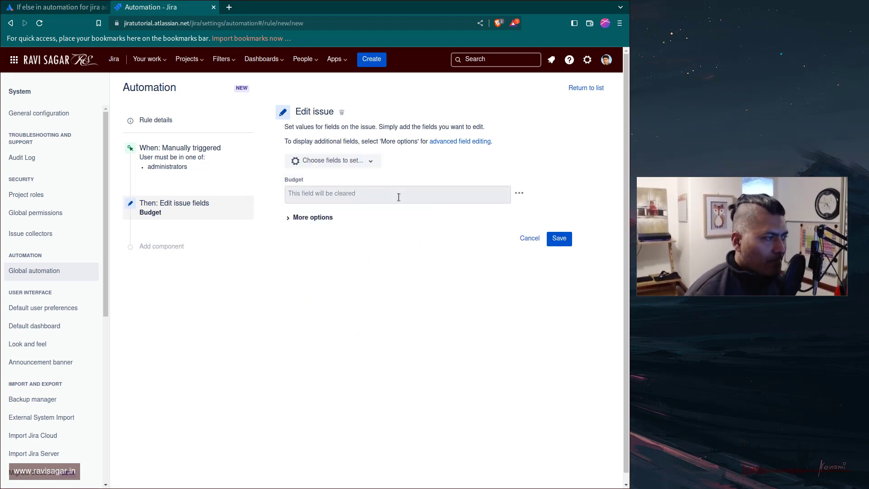
Expand More options and review the Additional fields JSON: environment, labels bugfix and blitz_test, and a custom field.
left_click(445, 194)
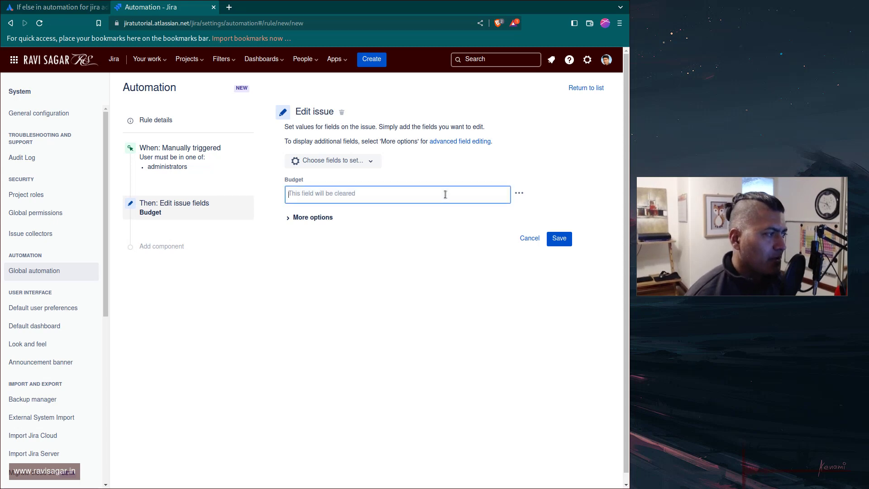
left_click(519, 193)
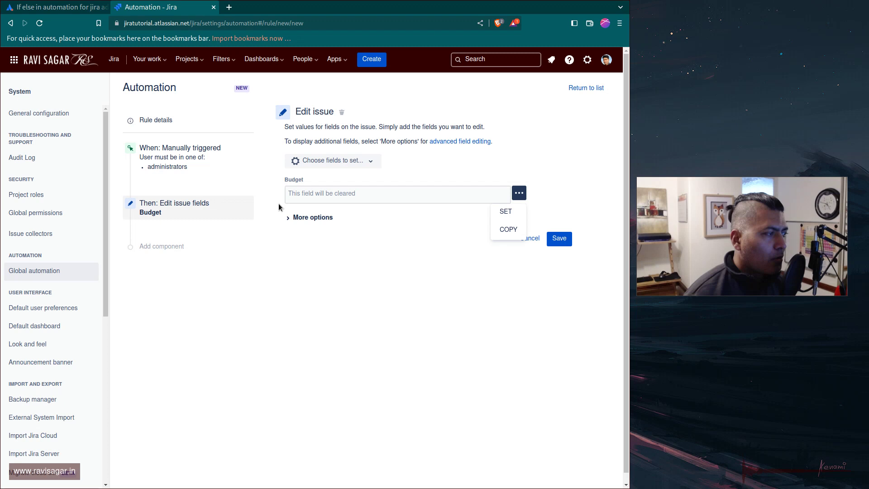
left_click(312, 218)
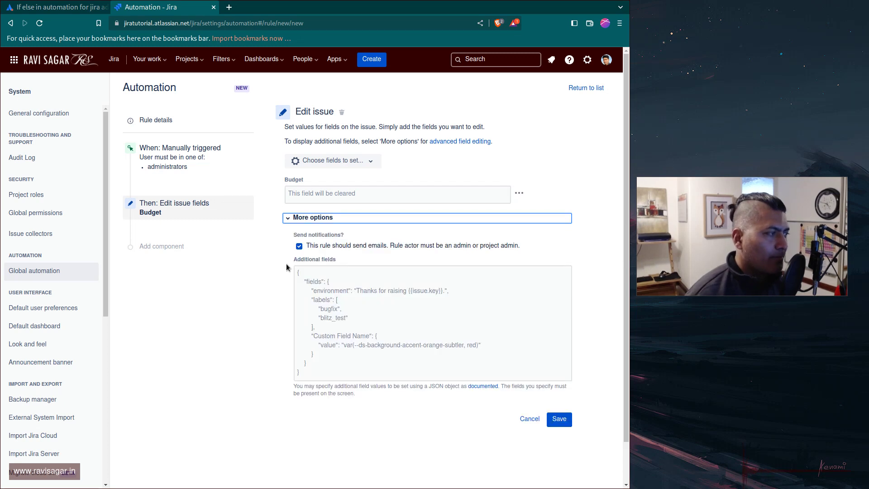
left_click(350, 309)
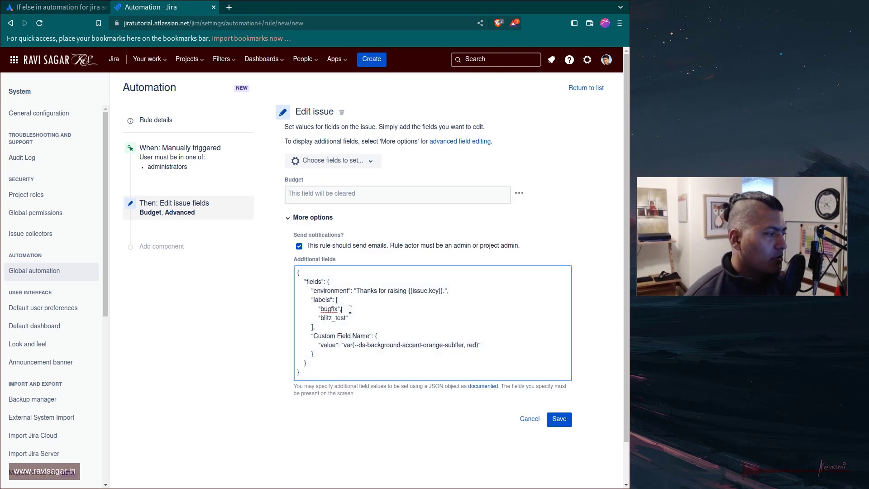
left_click_drag(310, 375, 298, 268)
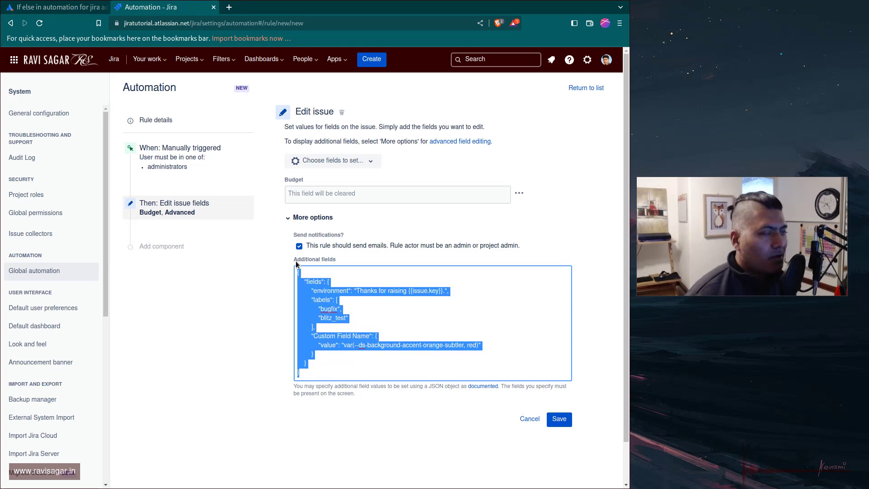
left_click(372, 307)
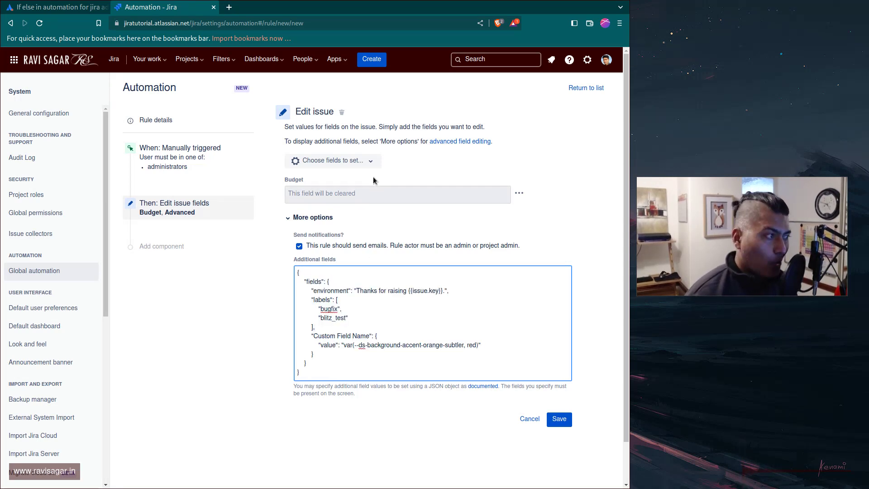
key("Down")
key("Down")
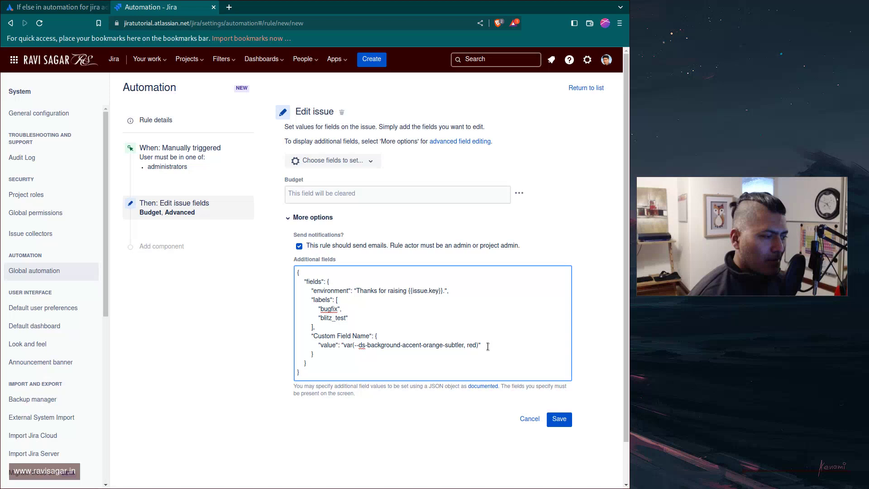
Open the 'Advanced field editing using JSON' documentation and scroll through the guide.
left_click(481, 386)
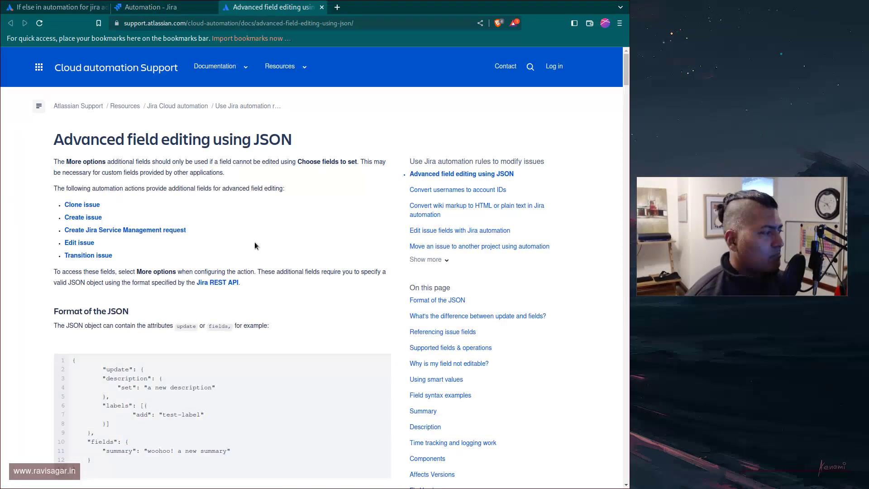
scroll(254, 242, "down", 8)
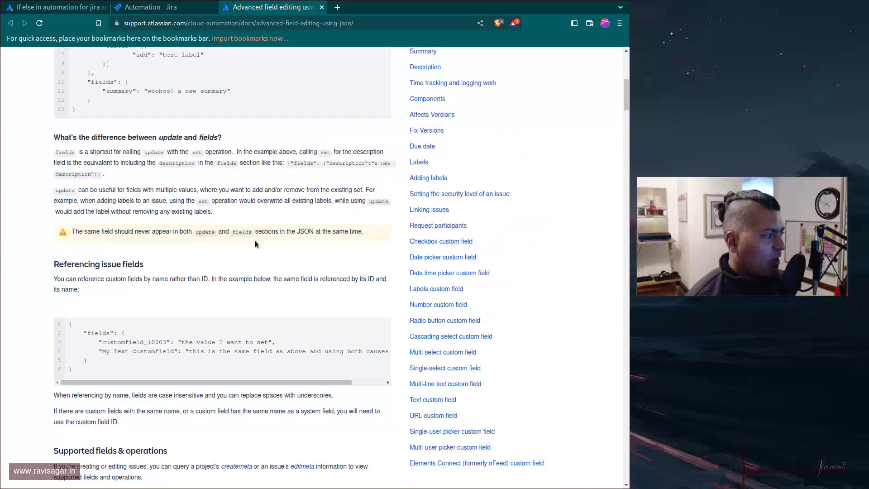
scroll(255, 244, "down", 8)
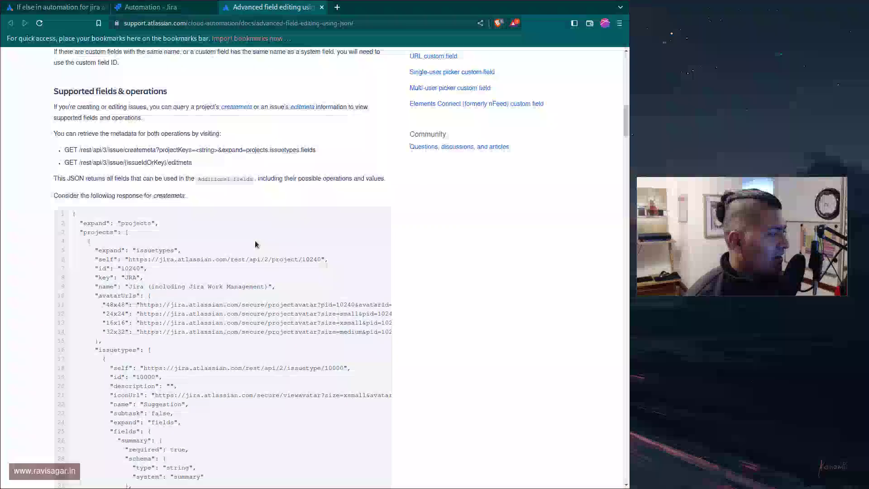
scroll(255, 244, "down", 17)
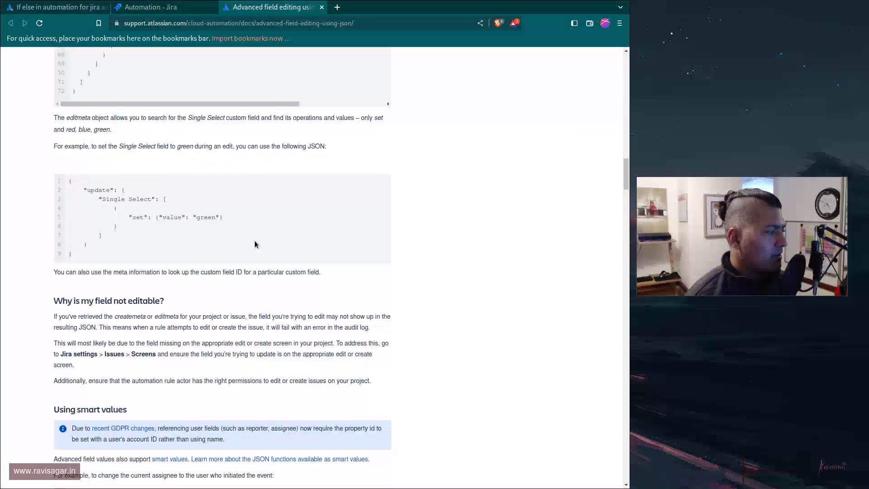
scroll(255, 244, "down", 6)
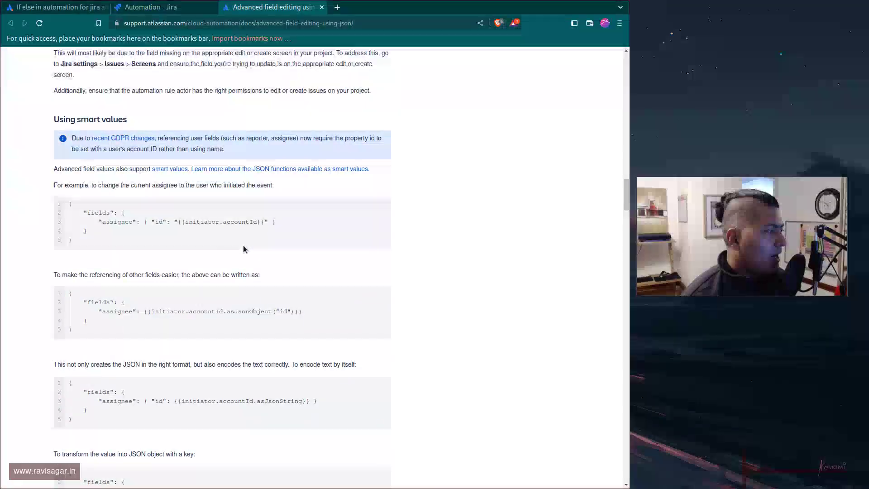
scroll(243, 246, "down", 6)
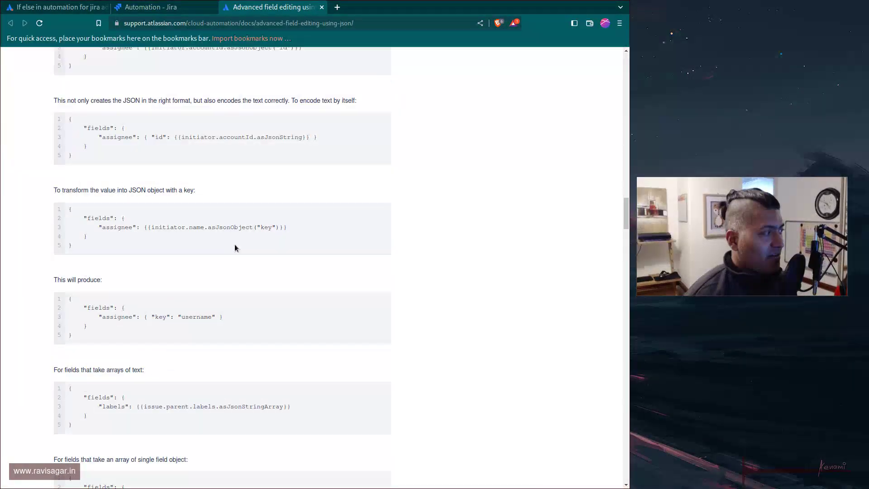
scroll(186, 189, "down", 6)
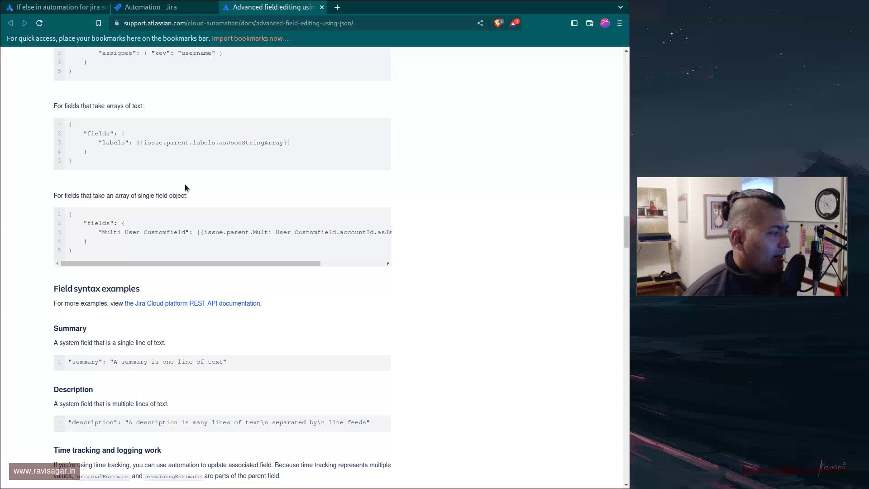
scroll(185, 187, "down", 3)
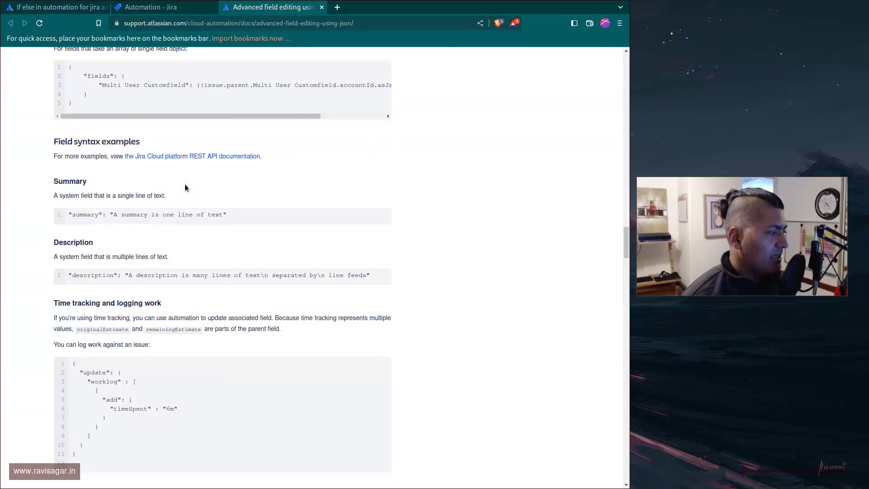
scroll(186, 187, "down", 4)
scroll(185, 188, "down", 6)
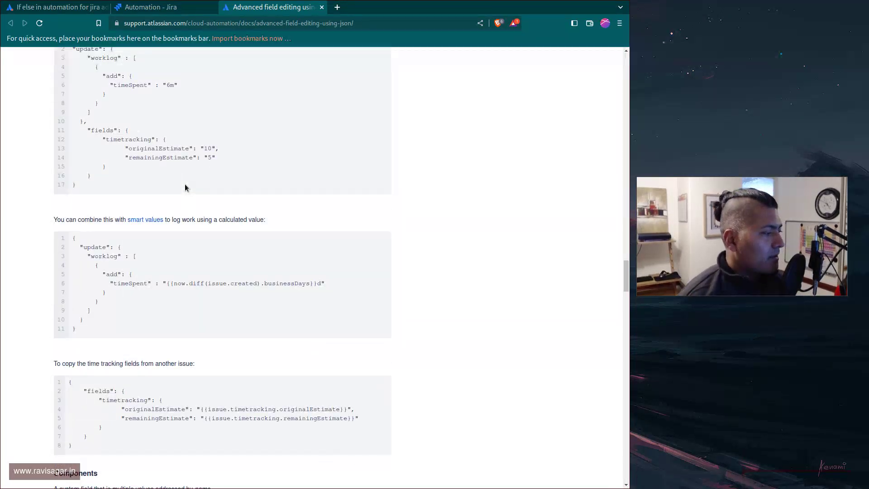
scroll(184, 183, "down", 8)
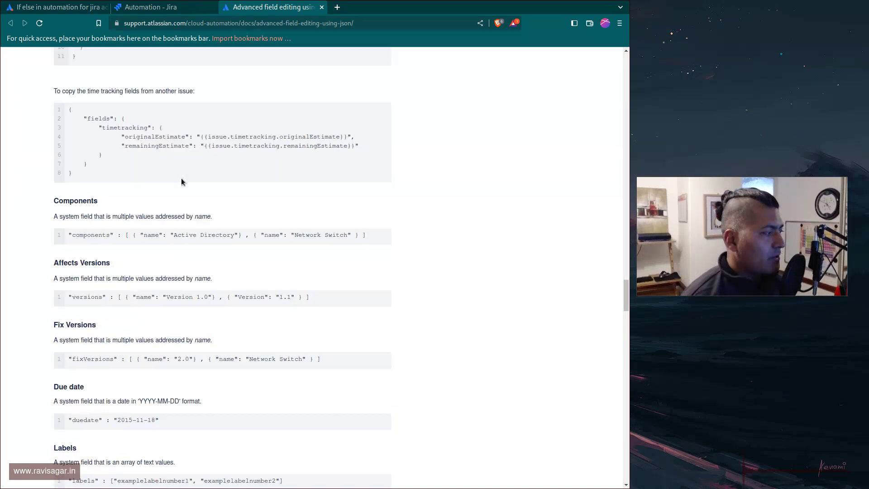
scroll(181, 181, "down", 3)
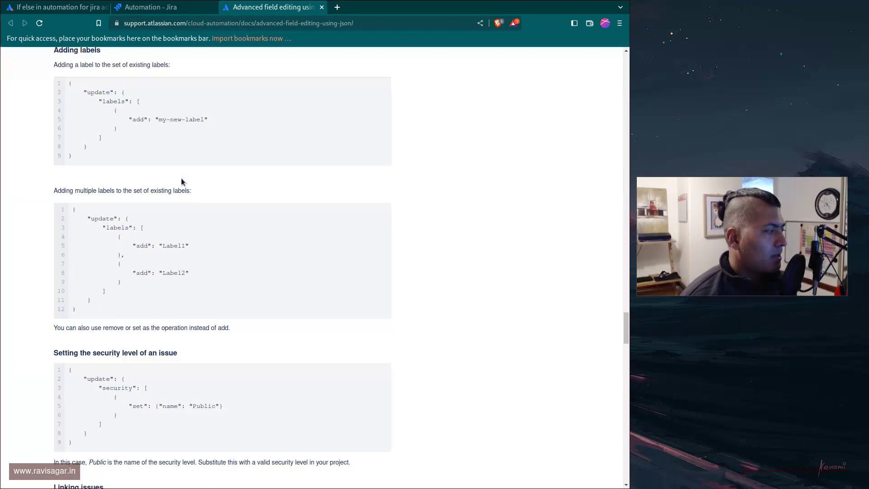
scroll(181, 181, "down", 10)
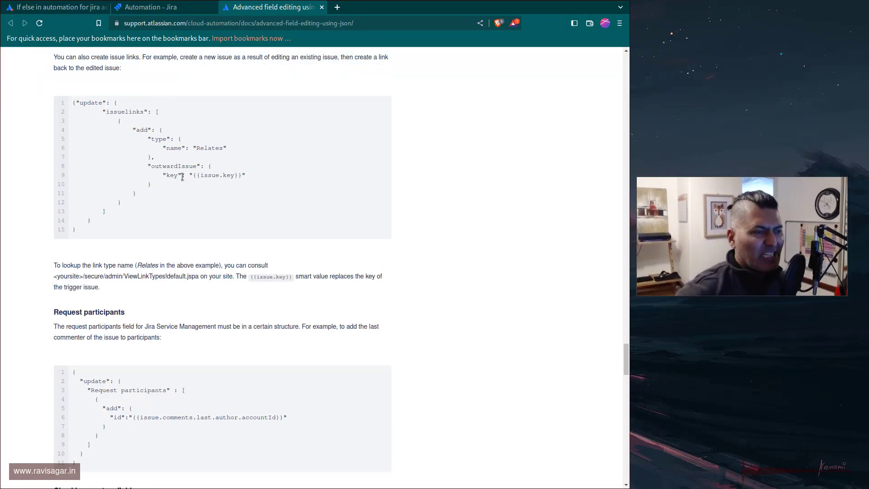
scroll(182, 177, "down", 3)
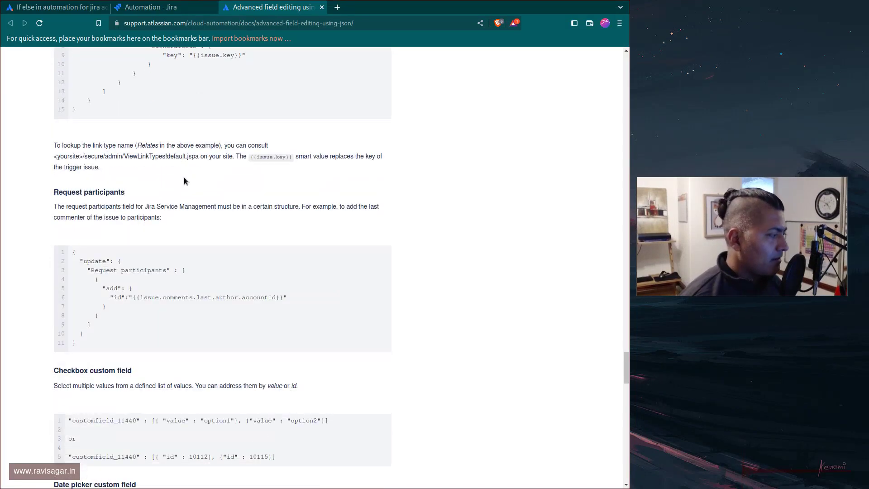
Search the guide for 'if' and then 'else', and return to the automation rule.
key("ctrl+f")
type("if")
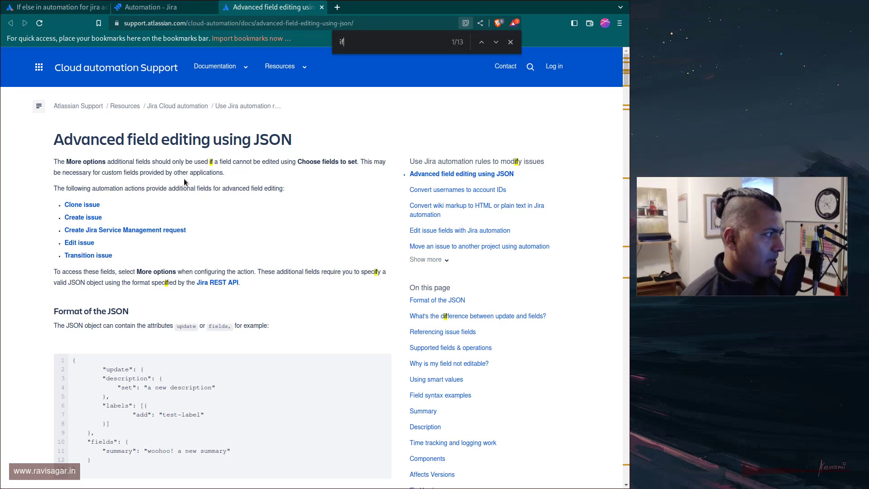
key("Return")
key("Return")
key("Return")
key("Return")
key("Return")
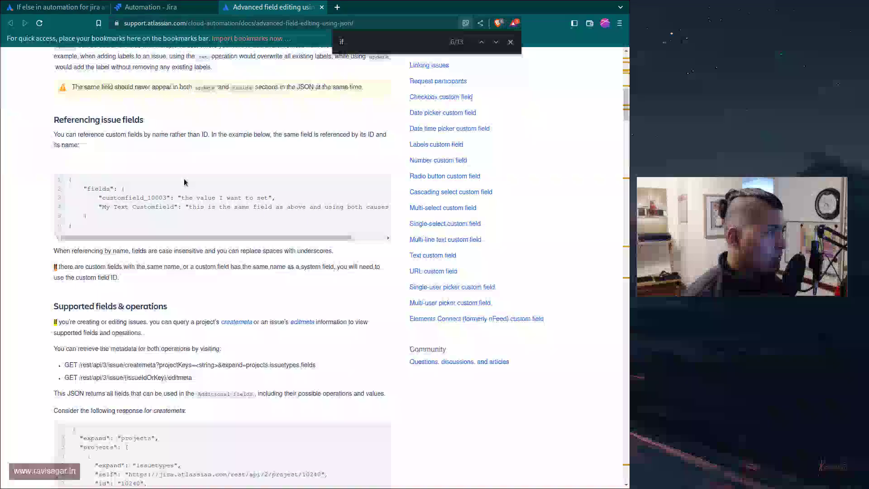
key("ctrl+f")
type("else")
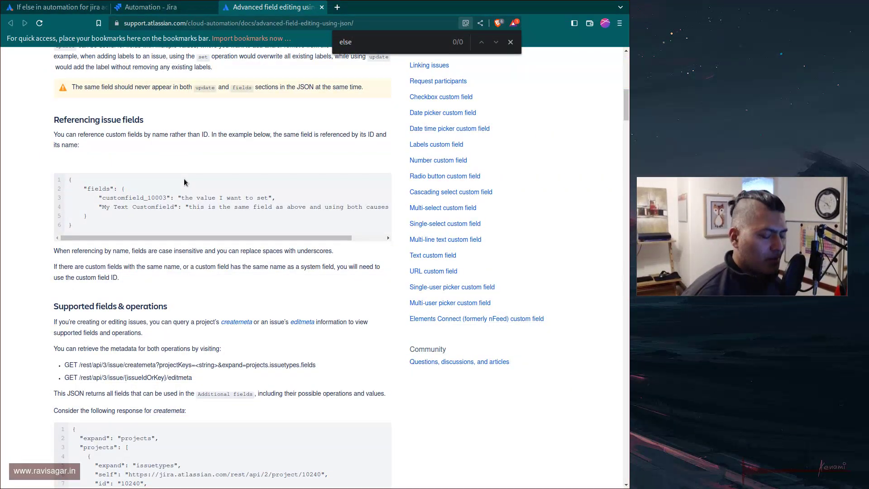
key("Escape")
key("ctrl+shift+Tab")
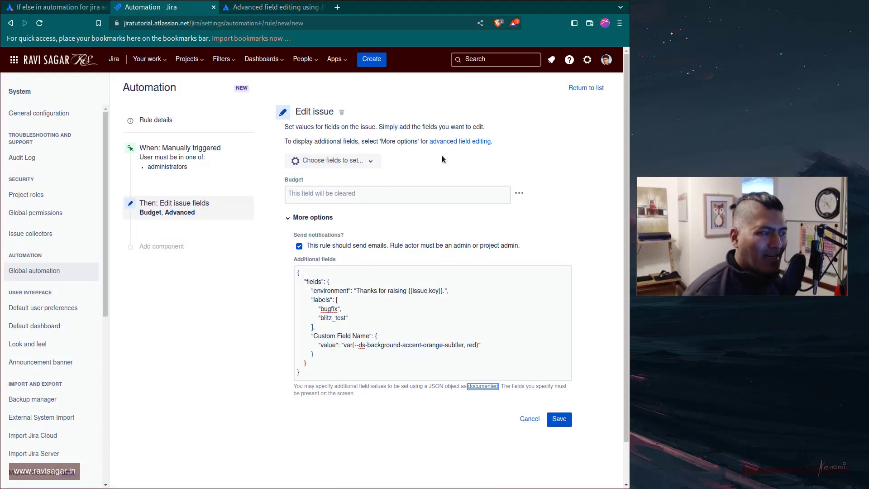
scroll(442, 156, "down", 1)
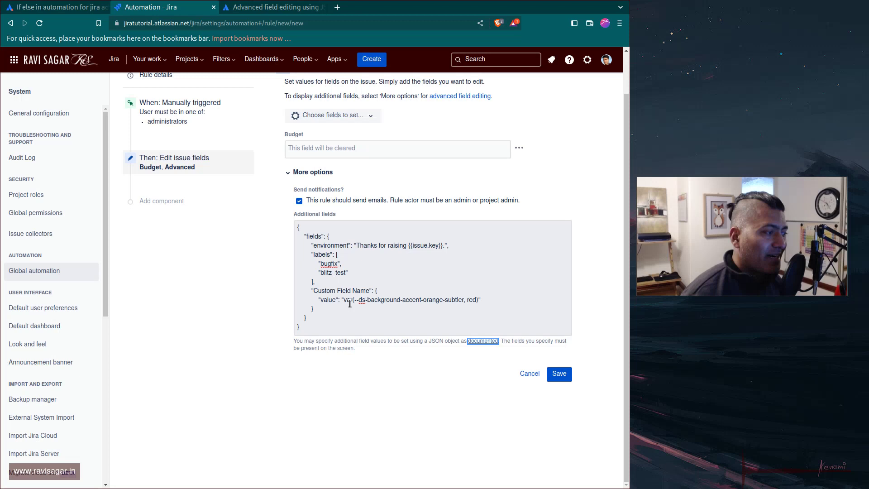
left_click_drag(319, 301, 500, 296)
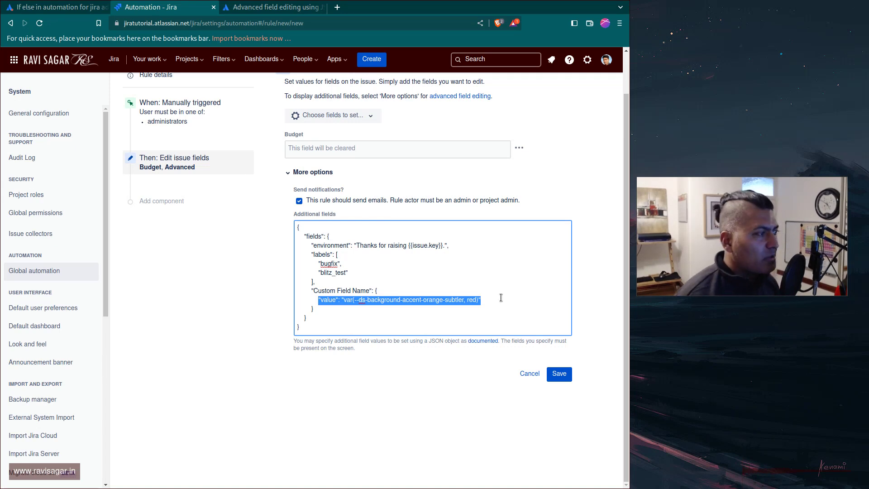
scroll(500, 297, "up", 1)
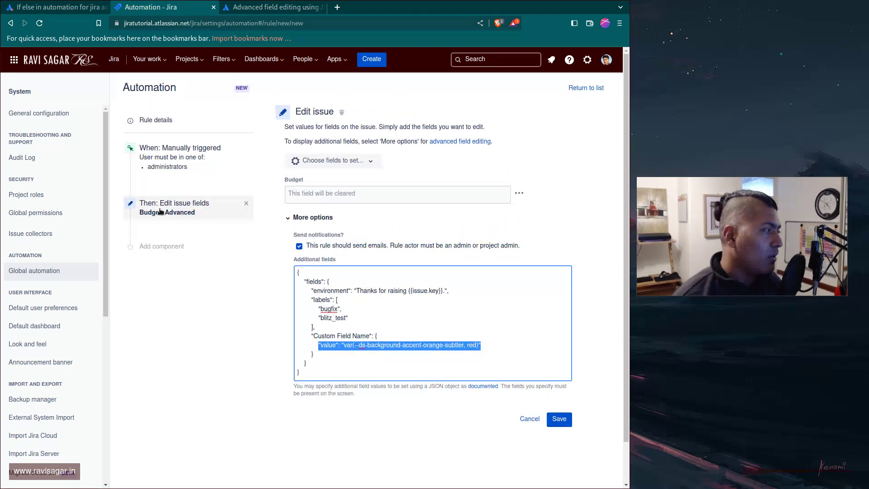